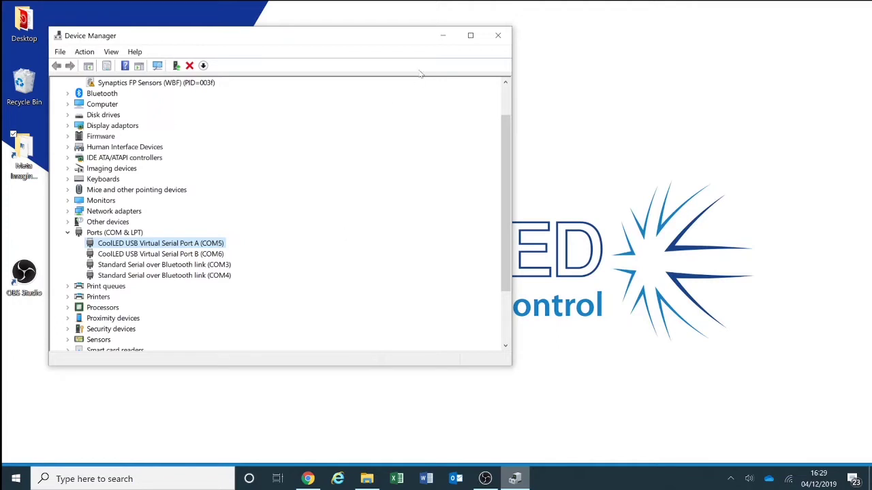
Step: Minimise Device Manager and start Meta Imaging Series Administrator from the Meta Imaging folder on the desktop
left_click(442, 35)
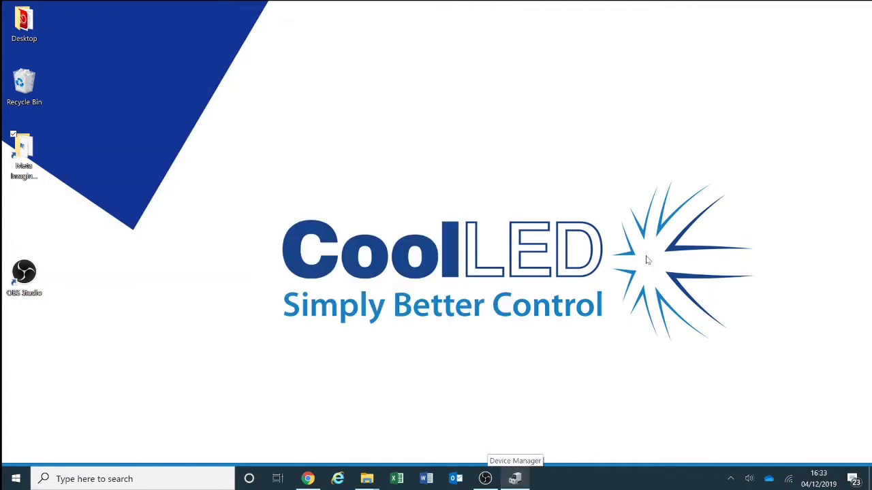
double_click(30, 153)
left_click(228, 219)
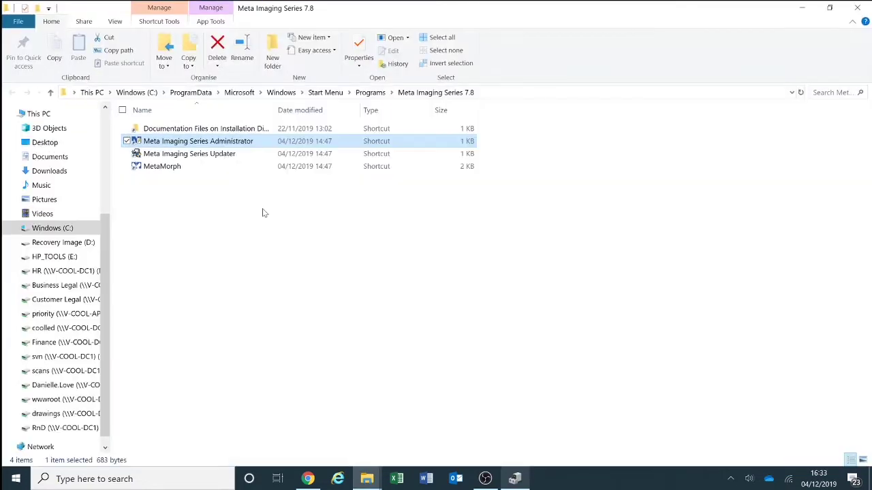
double_click(194, 143)
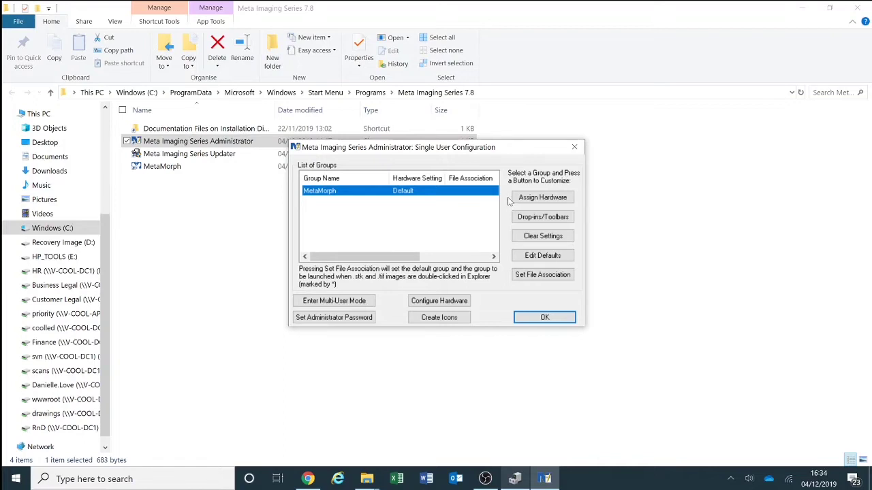
Step: Install CoolLED pE from the available hardware as a system device, dismissing the connection notice
left_click(450, 303)
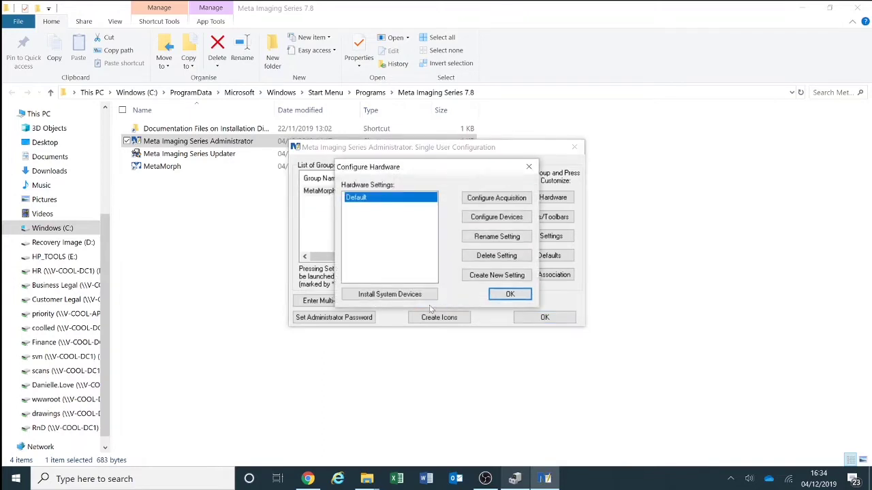
left_click(387, 298)
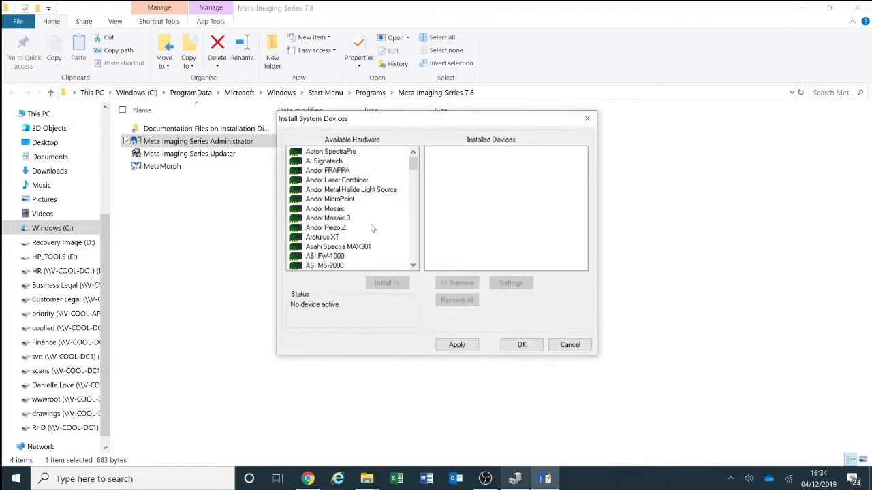
scroll(361, 201, "down", 1)
scroll(359, 198, "down", 5)
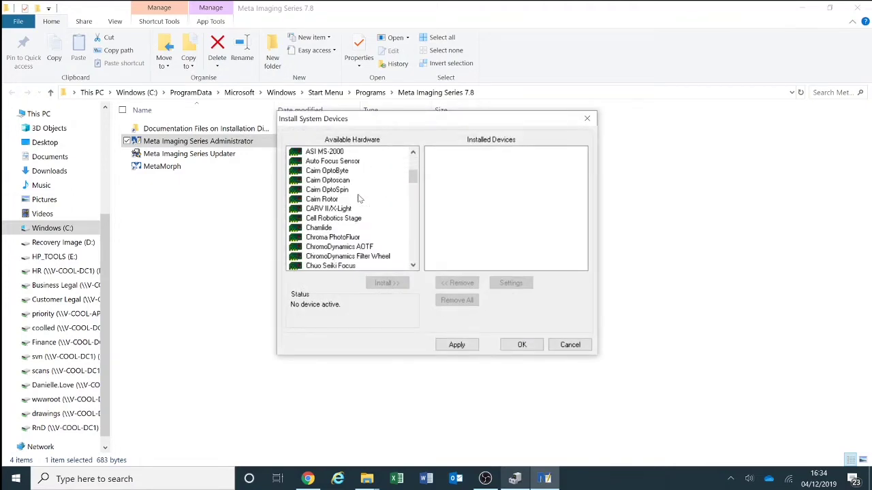
left_click(332, 219)
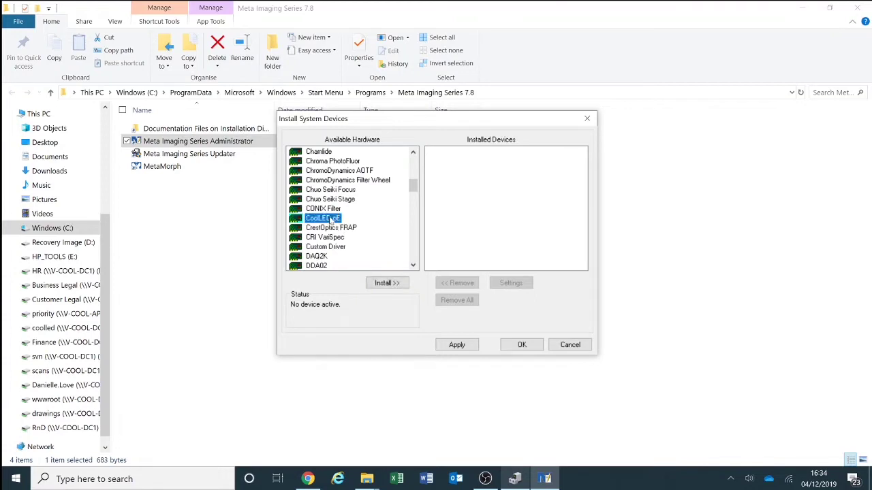
left_click(396, 284)
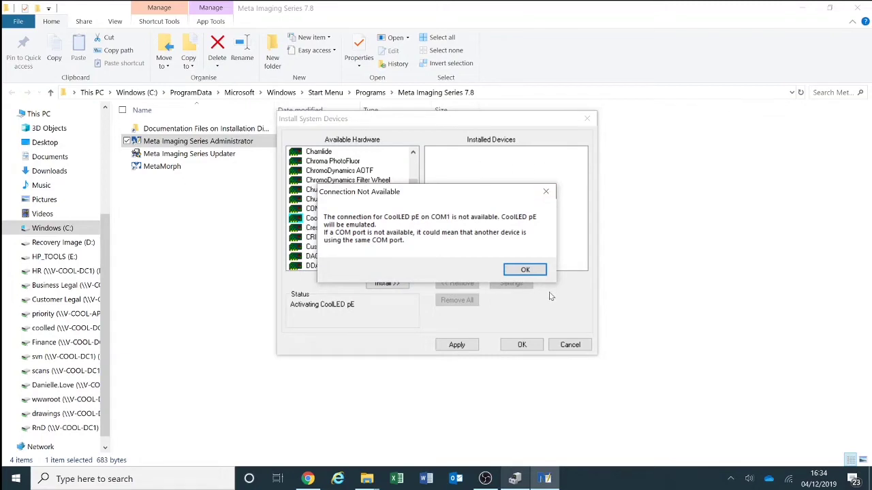
left_click(525, 271)
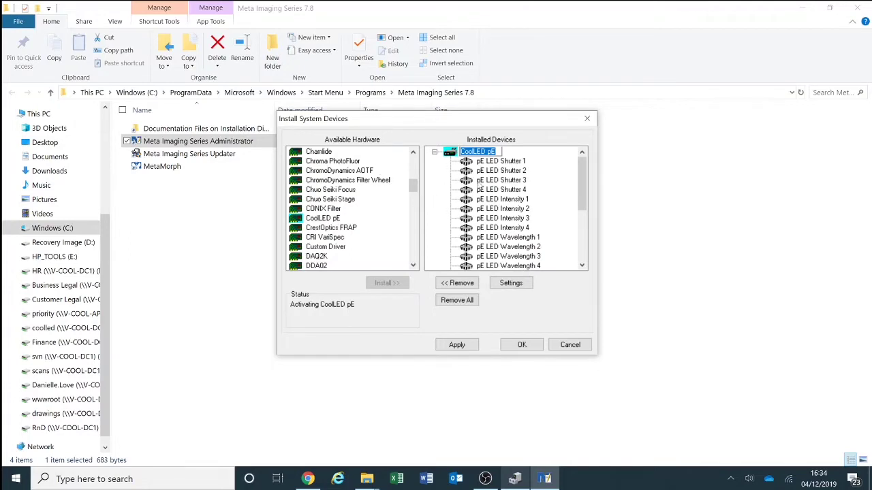
Step: Set the CoolLED pE serial connection to COM5, turn off emulation mode, and apply the device installation
left_click(507, 289)
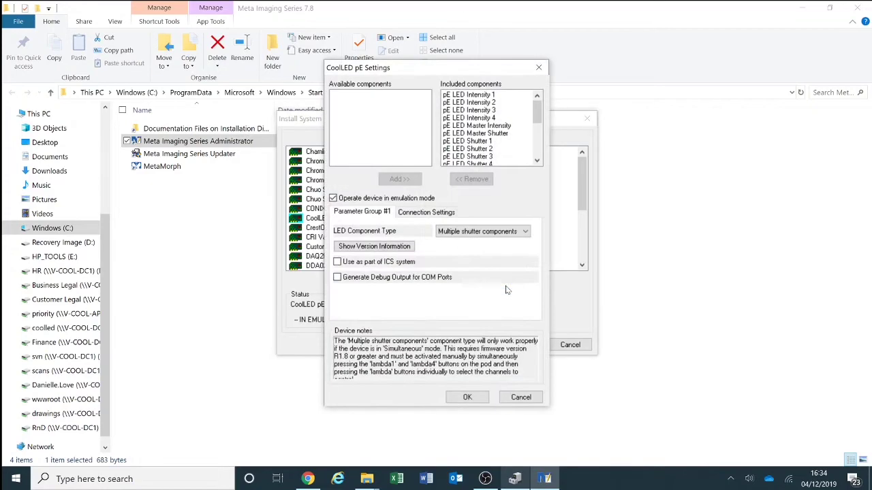
left_click(428, 213)
left_click(434, 242)
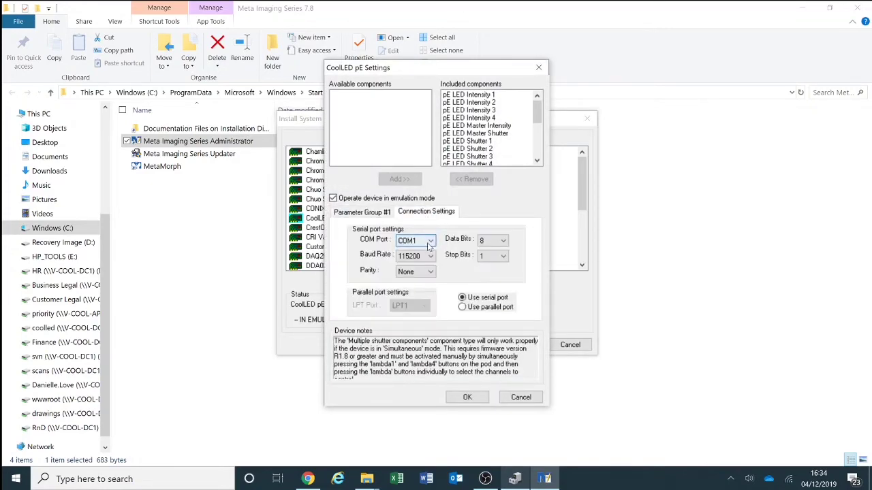
left_click(429, 244)
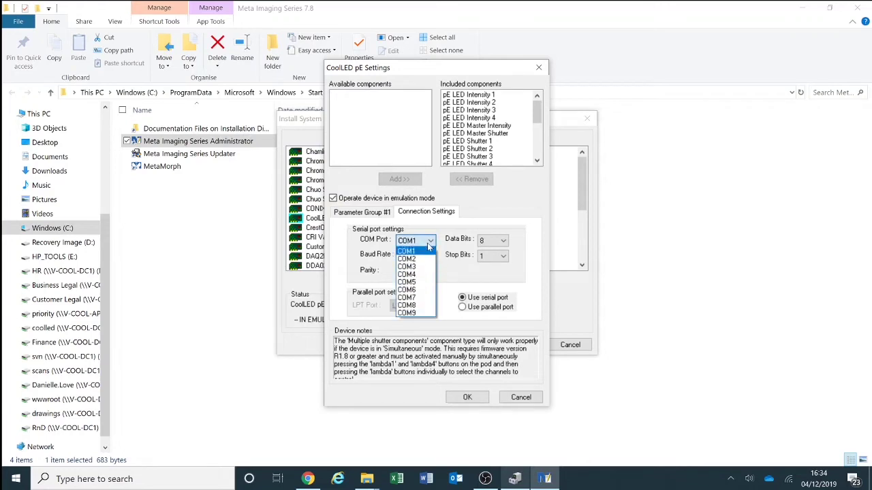
left_click(427, 284)
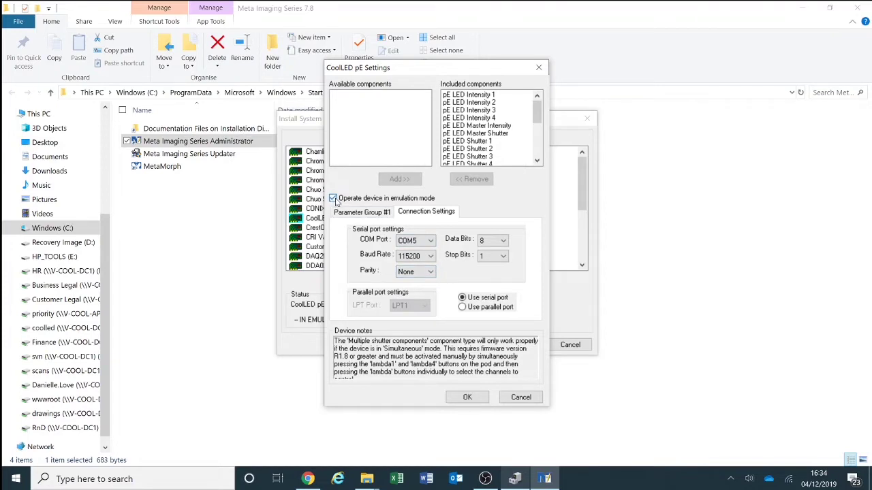
left_click(469, 398)
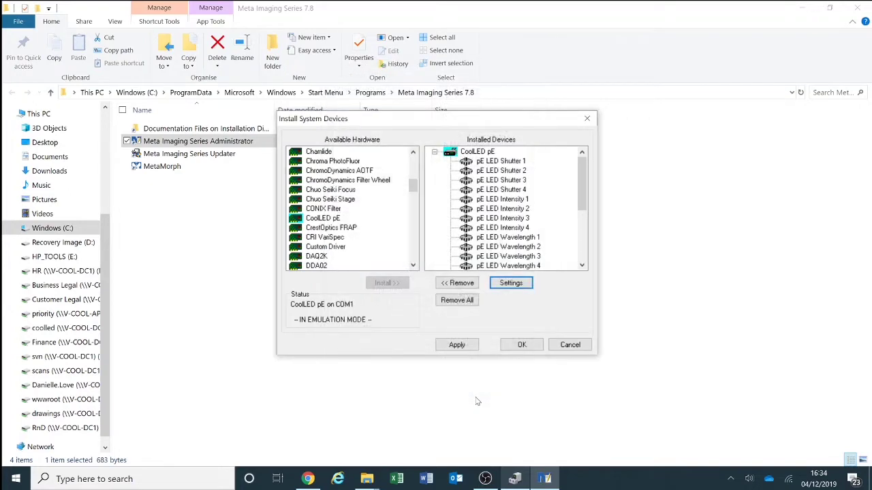
left_click(453, 346)
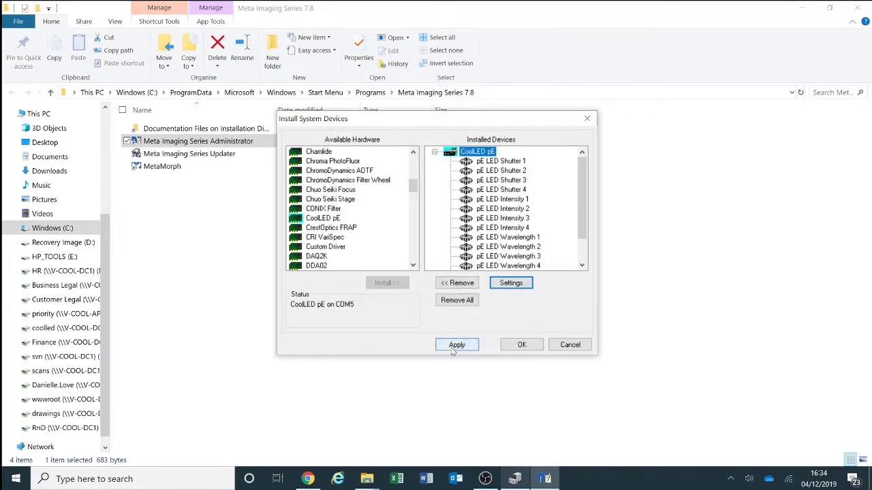
left_click(521, 347)
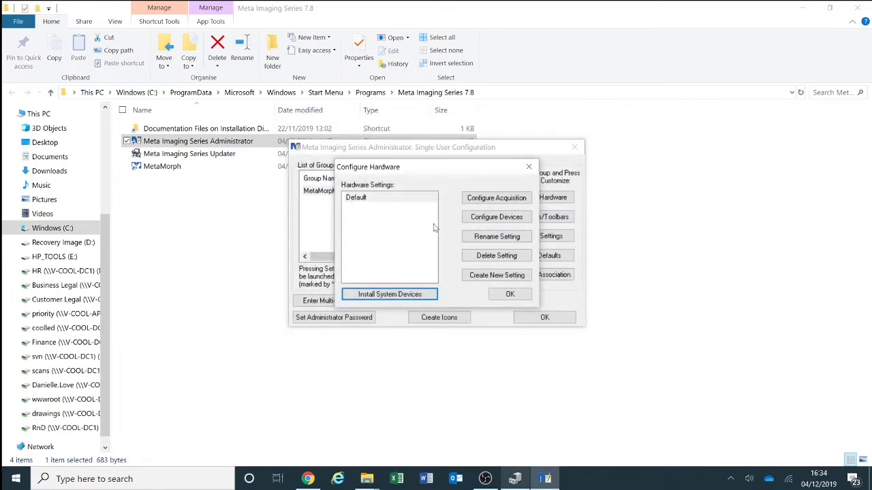
Step: Add the Demonstration driver to the installed acquisition drivers of the Default hardware setting
left_click(516, 201)
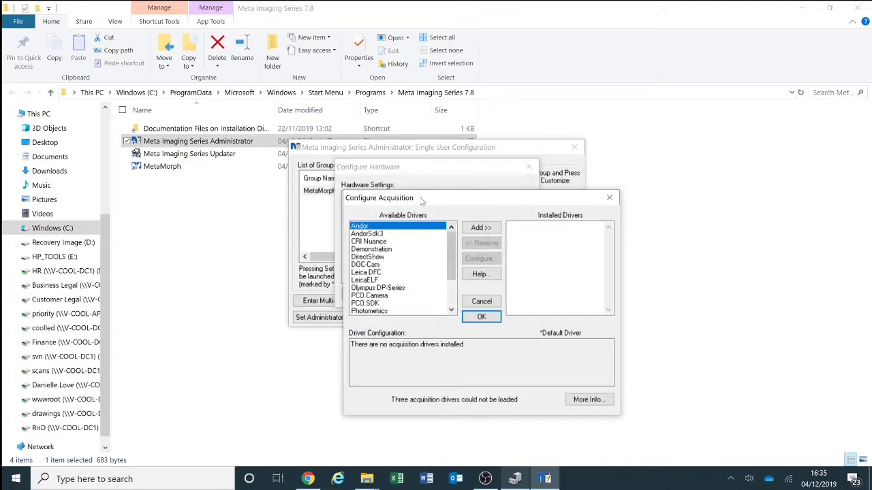
left_click(388, 251)
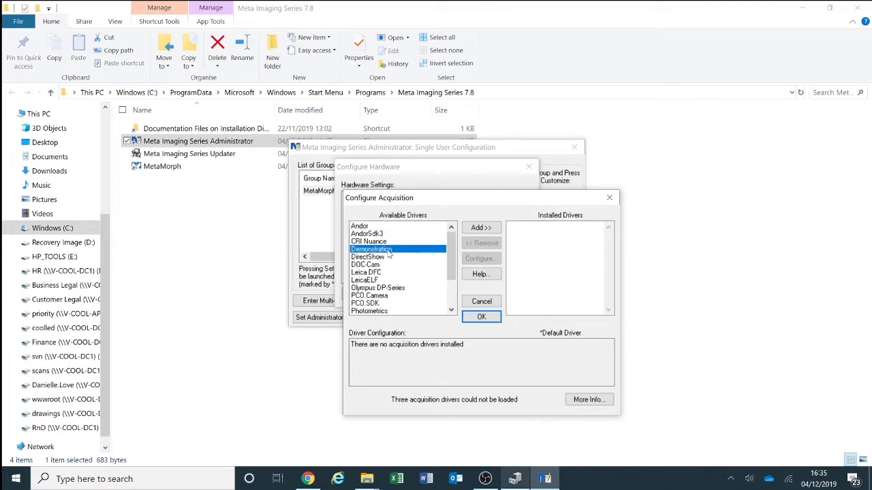
left_click(483, 229)
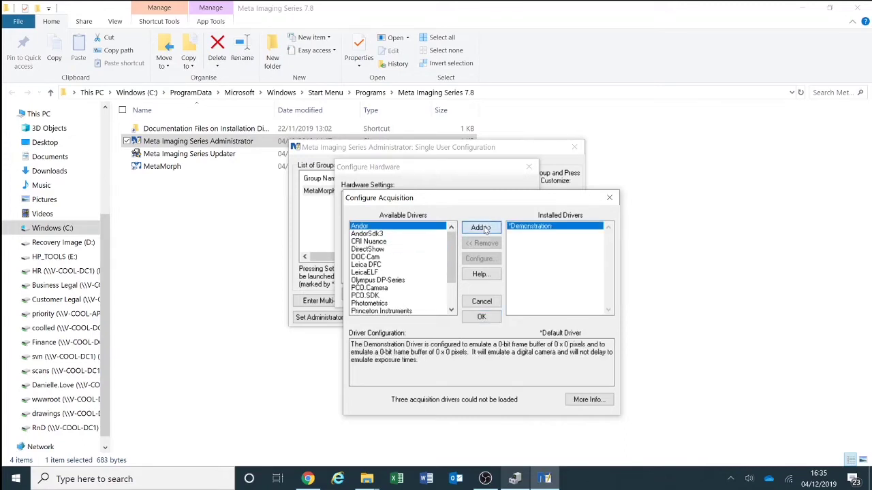
left_click(482, 318)
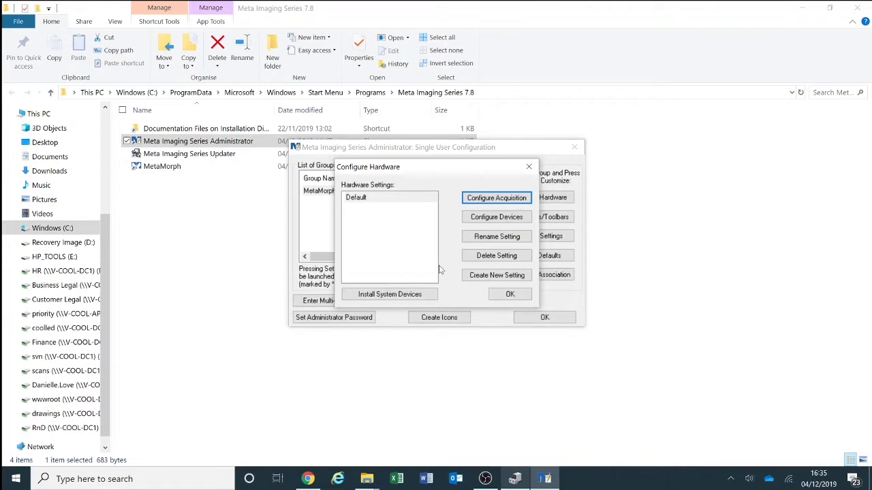
Step: Claim the CoolLED pE device for the Default hardware configuration, apply it, and close the administrator
left_click(519, 219)
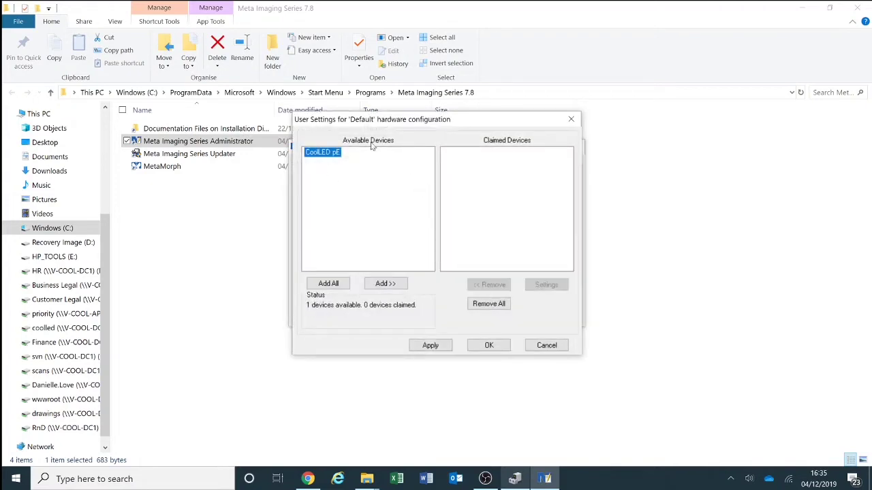
left_click(380, 285)
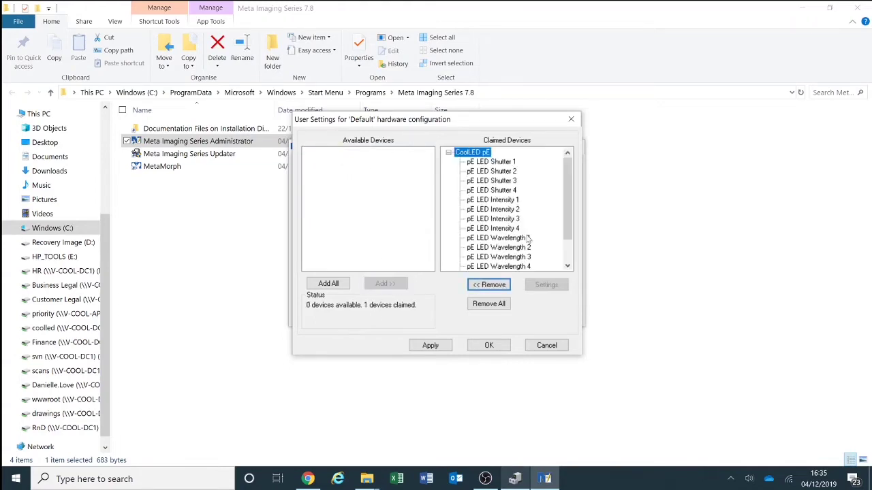
scroll(527, 238, "down", 1)
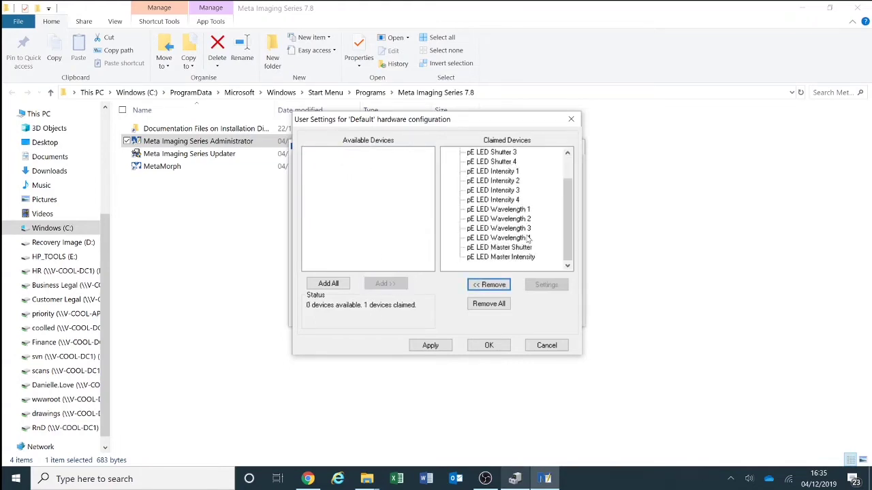
left_click(426, 348)
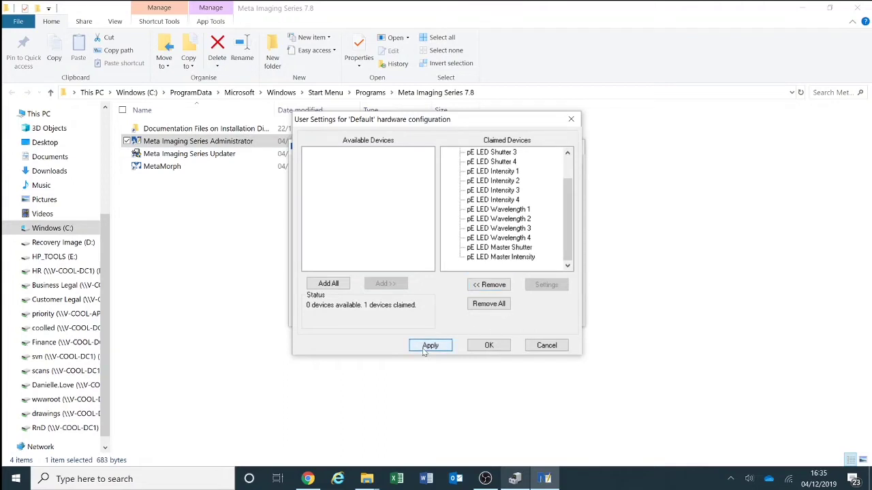
left_click(502, 347)
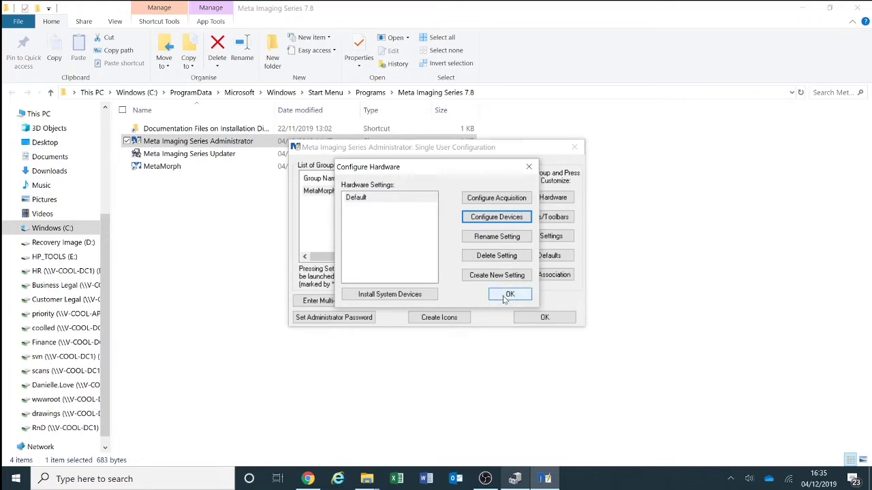
left_click(505, 298)
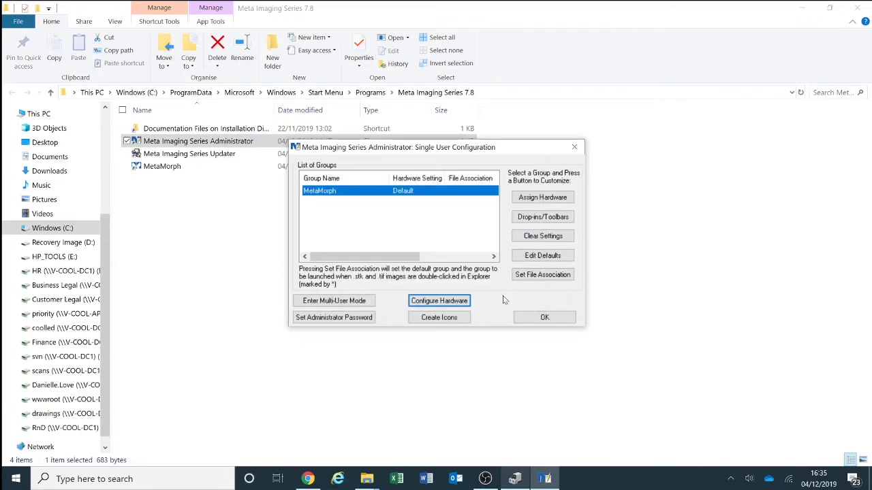
left_click(541, 320)
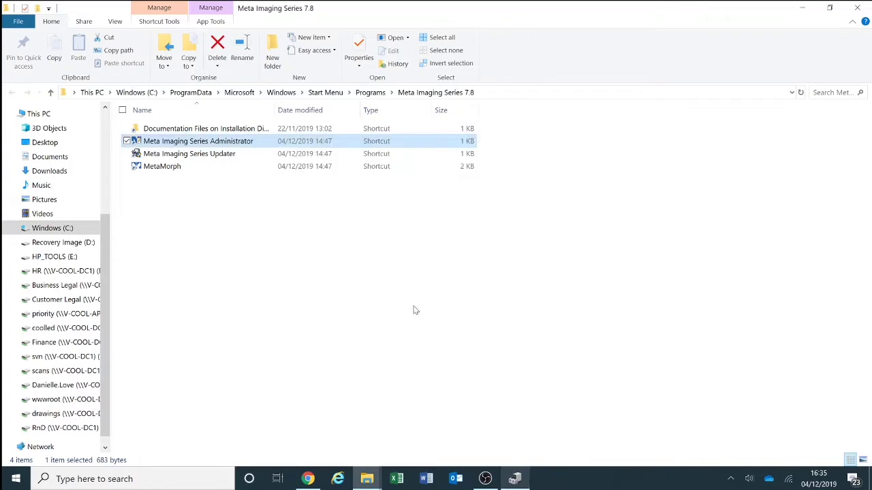
double_click(156, 166)
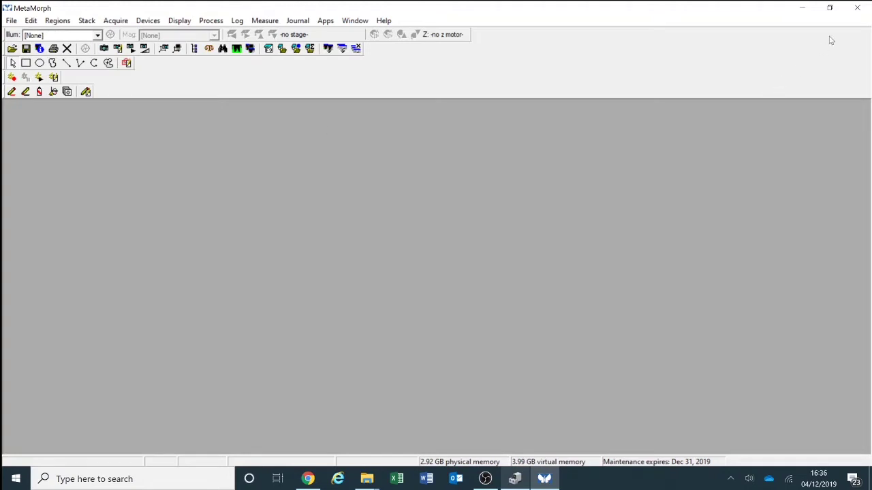
left_click(851, 7)
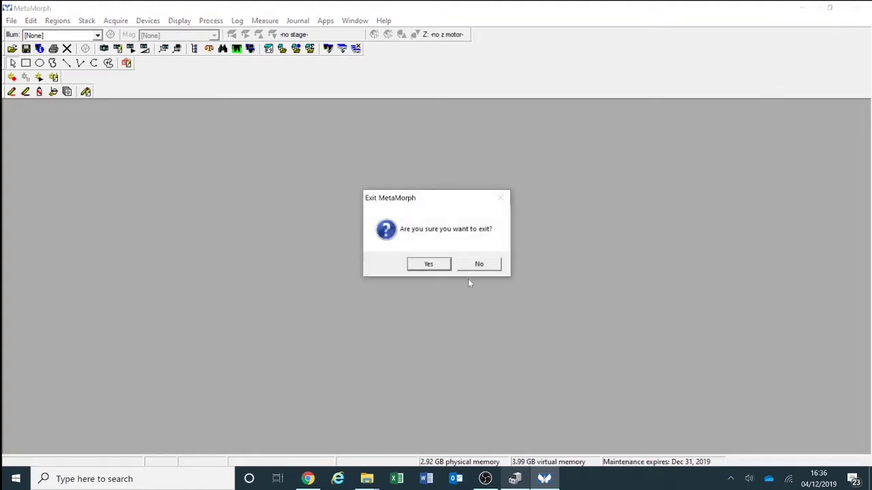
left_click(429, 265)
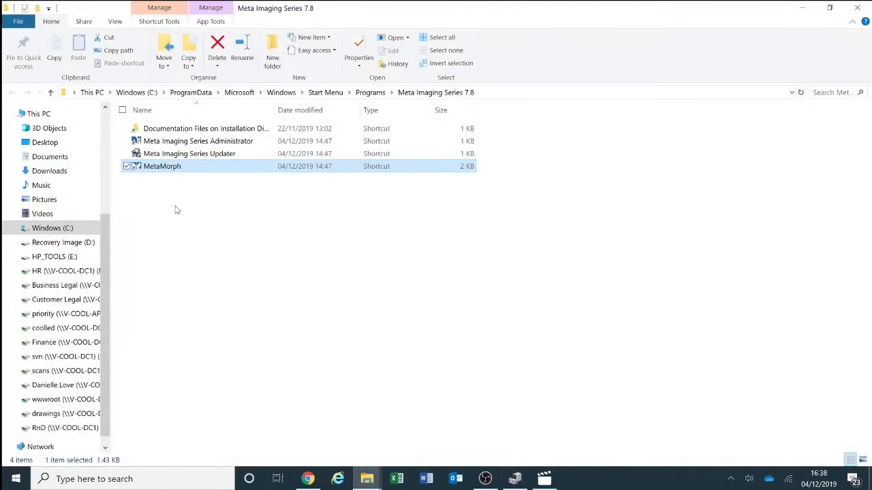
Step: Start MetaMorph from its shortcut and bring up the illumination configuration
double_click(164, 168)
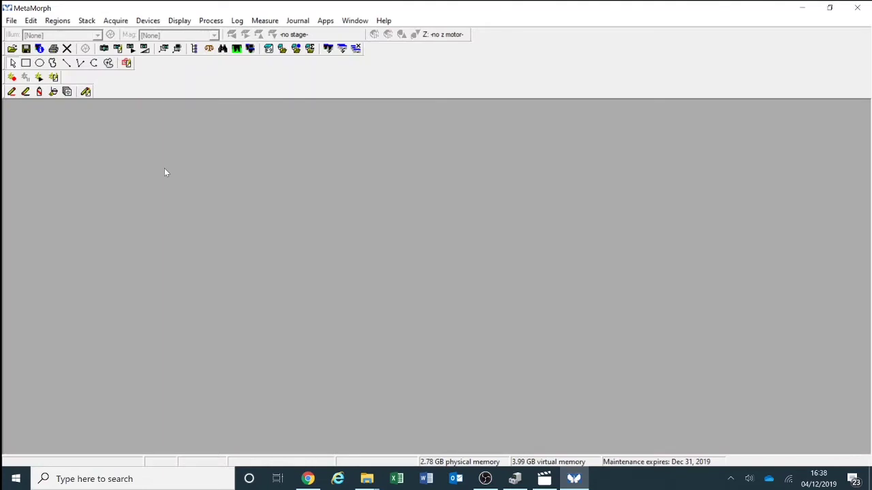
left_click(156, 21)
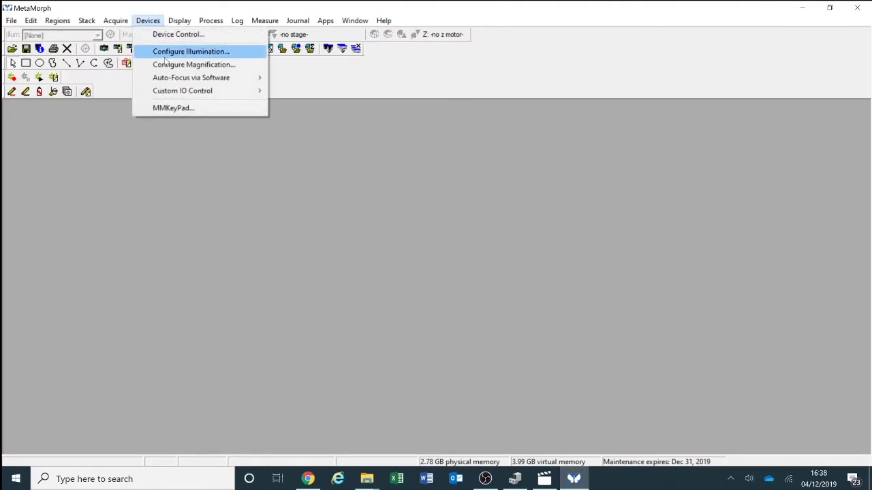
left_click(165, 54)
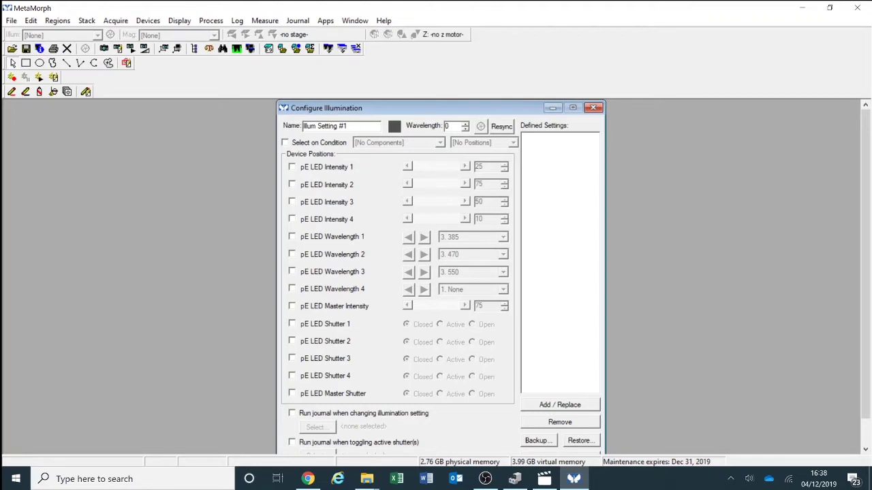
Step: Name the illumination setting DAPI and include pE LED Wavelength 1 set to 385
left_click(346, 126)
left_click_drag(346, 126, 302, 126)
type("DAPI")
left_click(291, 237)
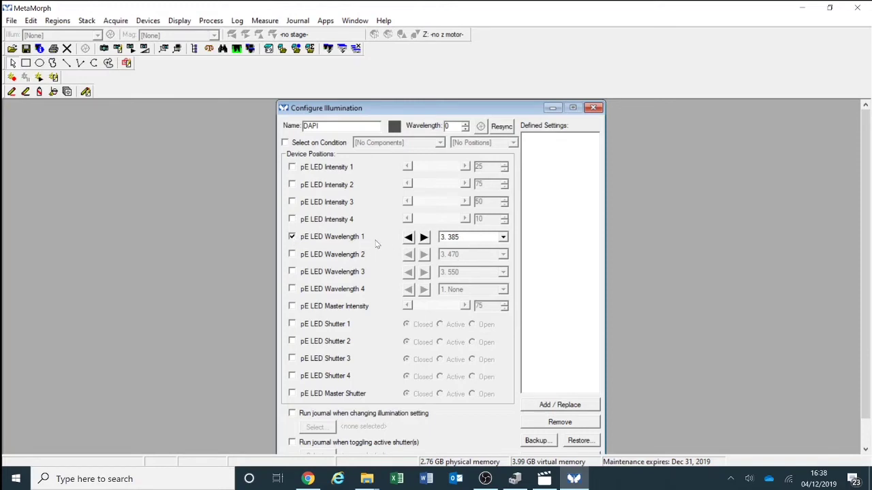
left_click(475, 239)
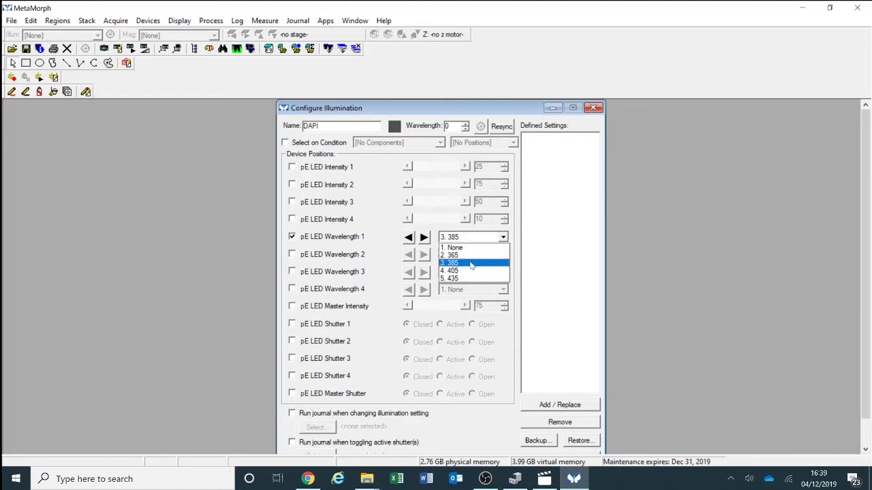
left_click(471, 264)
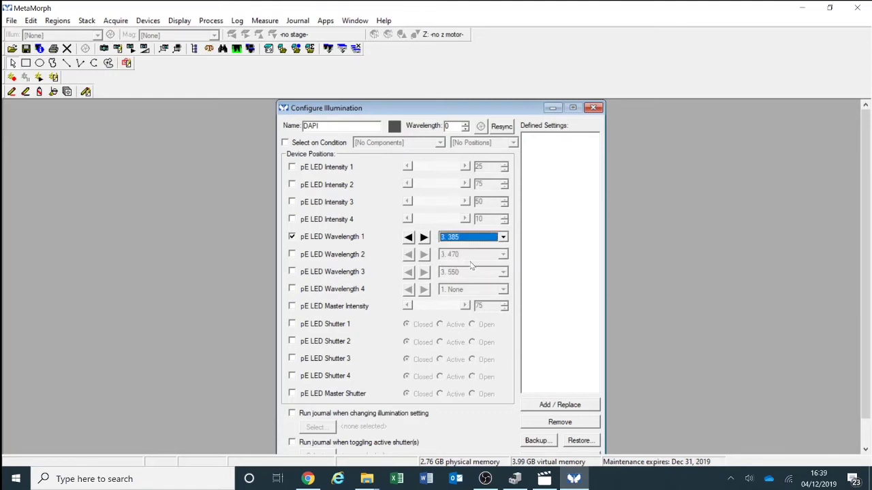
Step: Include pE LED Intensity 1 at 25 and Shutter 1 as Active, and add DAPI to the defined settings
left_click(291, 167)
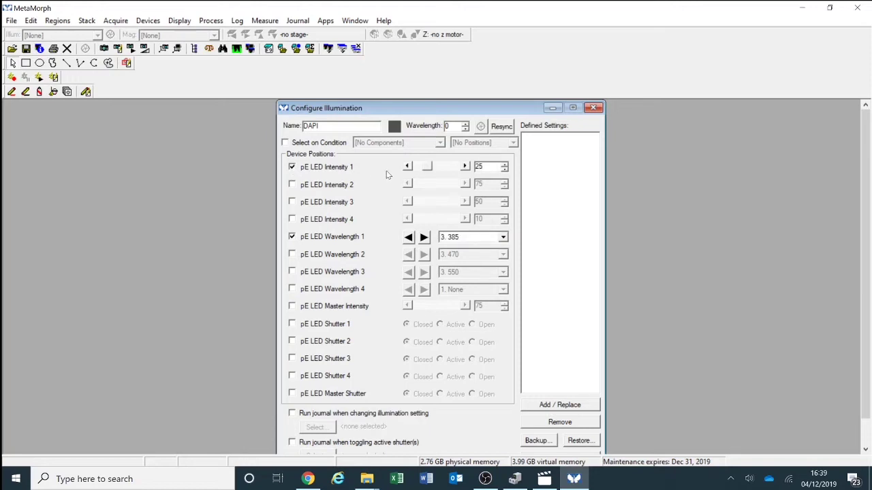
left_click(293, 325)
left_click(440, 325)
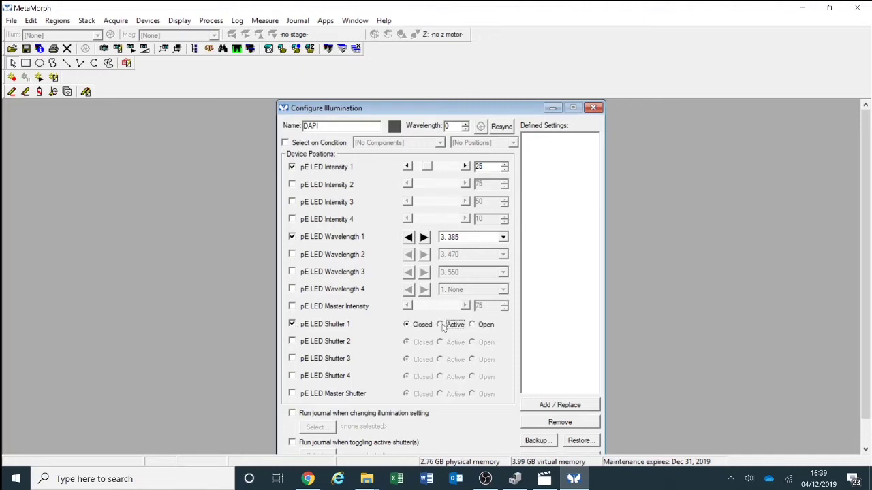
left_click(551, 407)
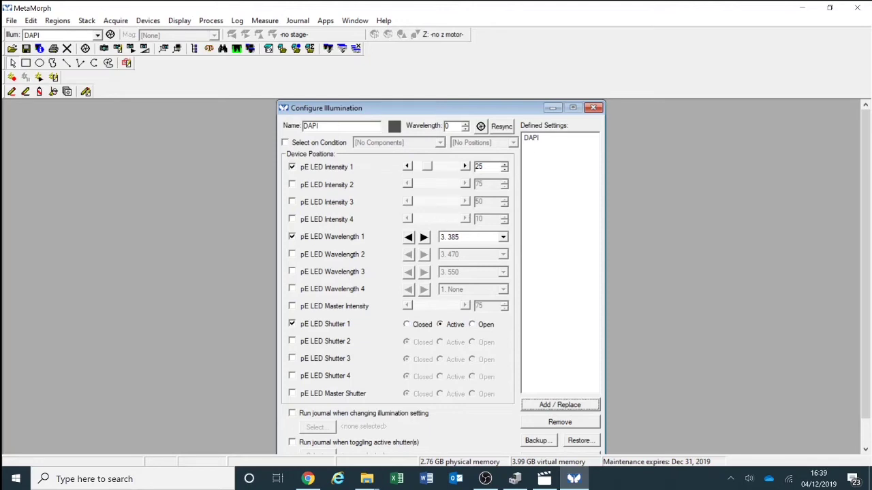
Step: Name a new illumination setting GFP and exclude pE LED Intensity 1, Wavelength 1 and Shutter 1 from it
key("Tab")
type("GFP")
left_click(291, 166)
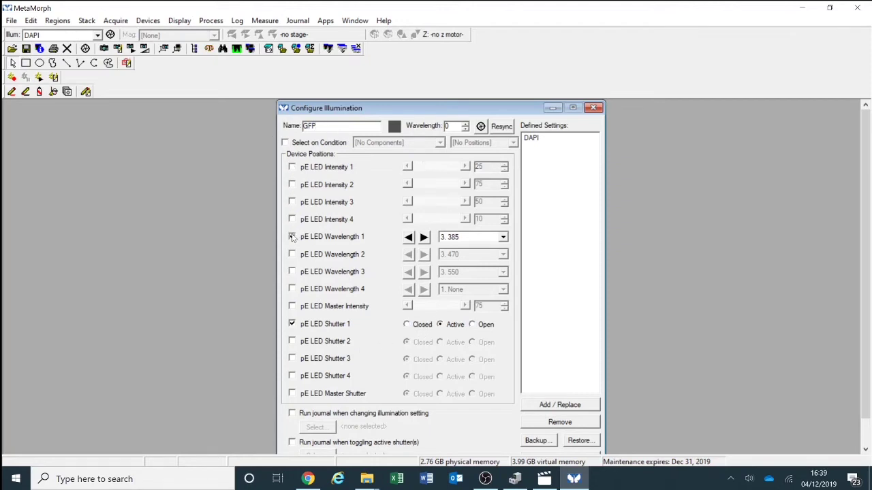
left_click(291, 237)
left_click(292, 324)
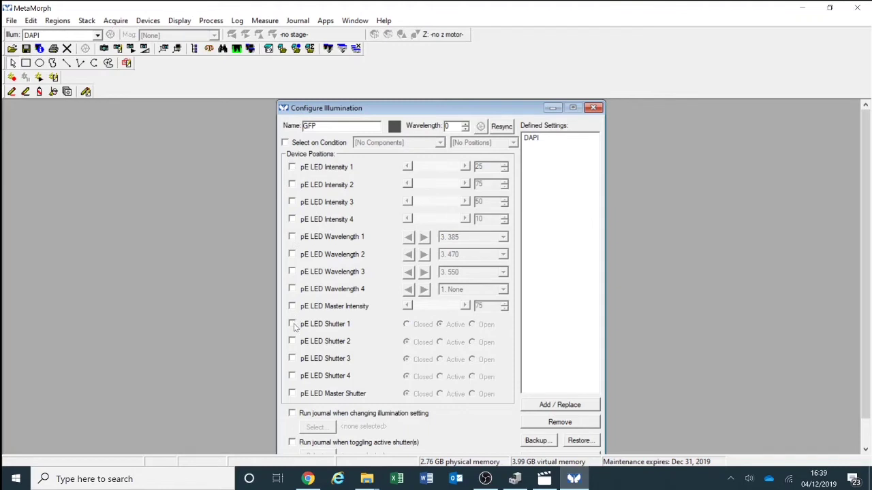
Step: Include pE LED Intensity 2 at 75, Wavelength 2 at 470 and an Active Shutter 2, and add GFP to the defined settings
left_click(292, 185)
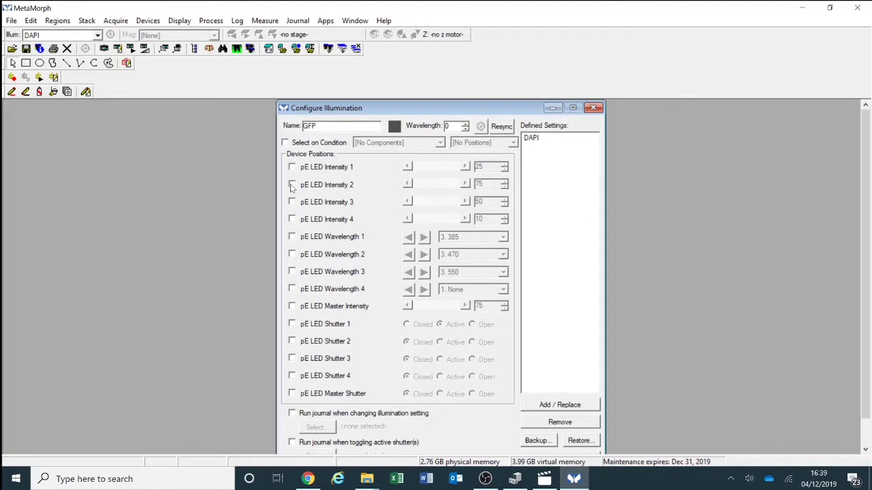
left_click(292, 254)
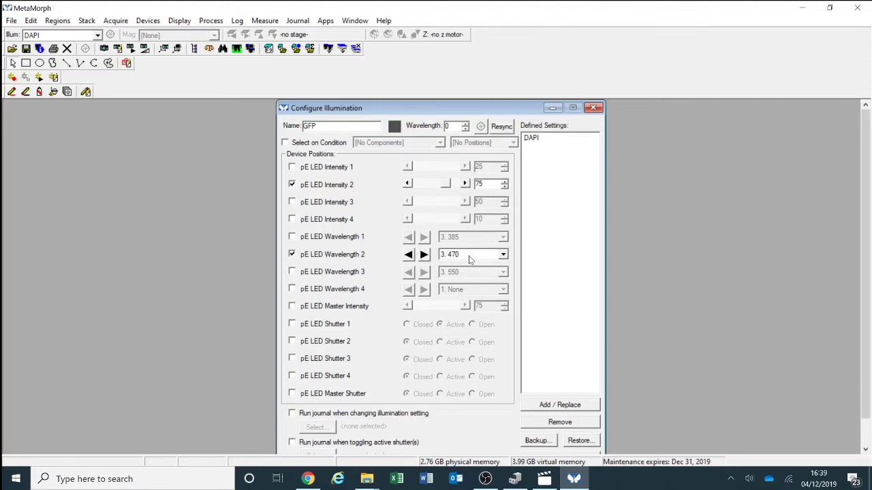
left_click(292, 342)
left_click(449, 346)
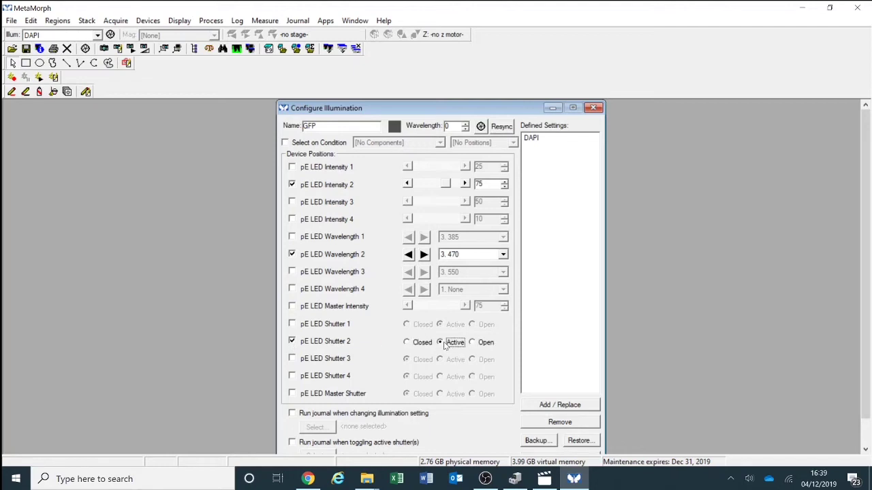
left_click(545, 406)
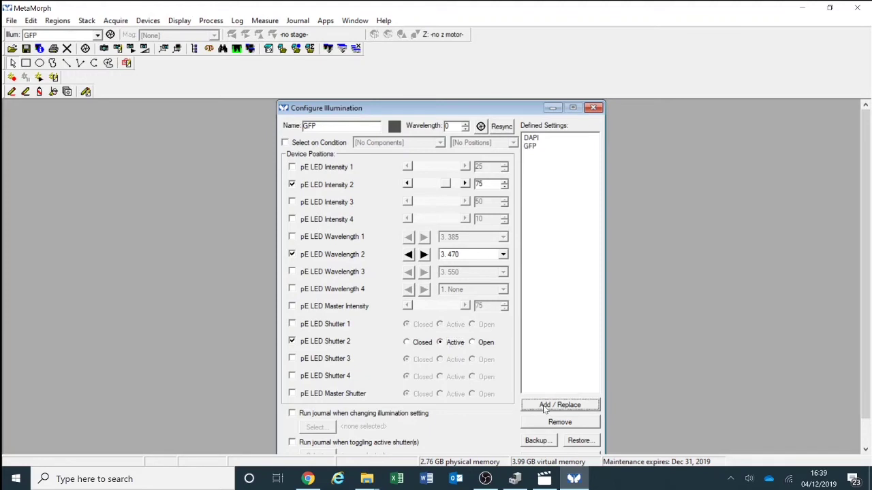
Step: Load the defined DAPI setting, test its shutter by opening and closing it, and close the illumination configuration
left_click(535, 139)
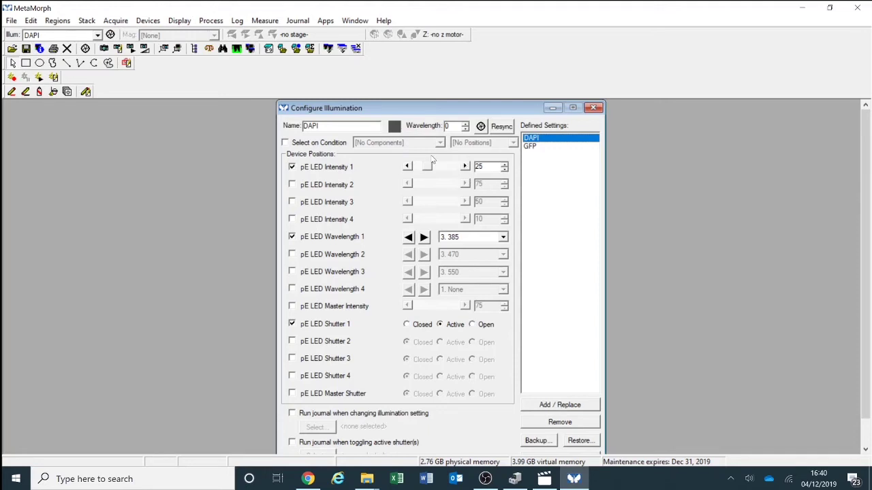
left_click(481, 127)
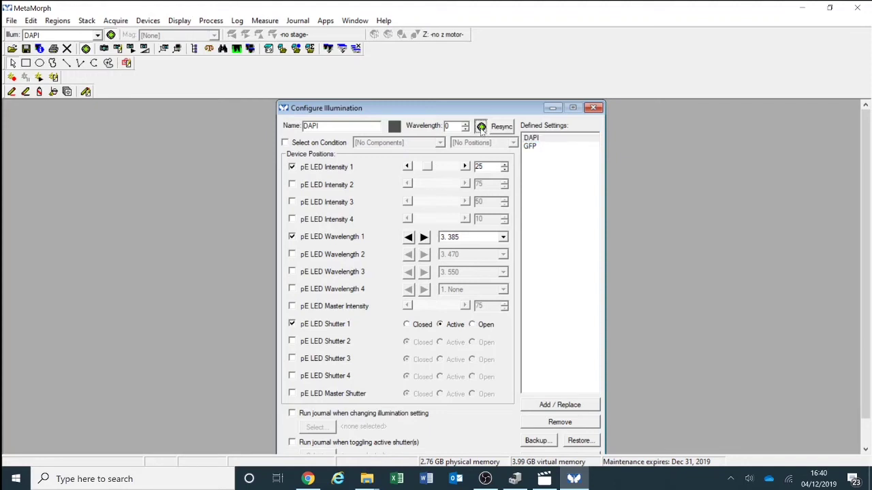
left_click(481, 128)
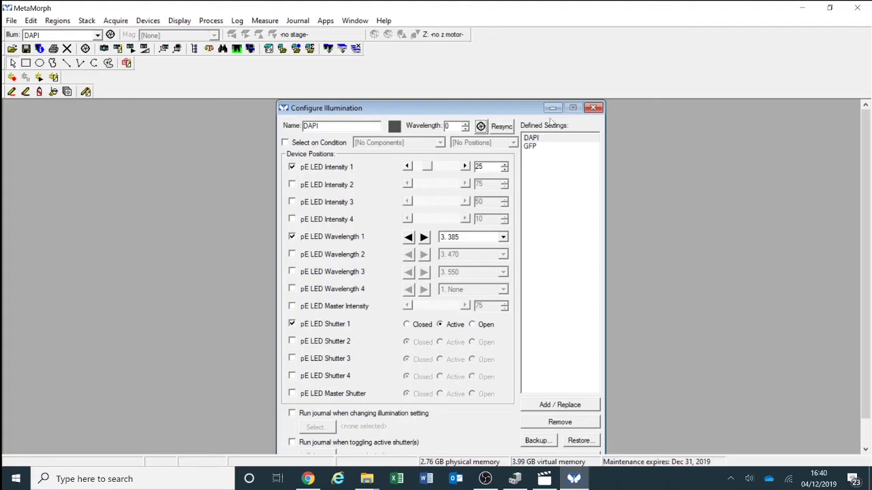
left_click(595, 108)
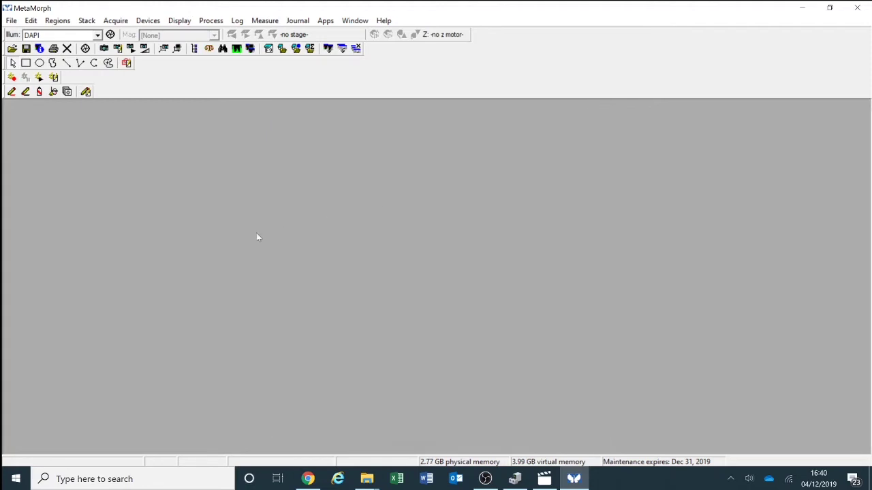
Step: Switch the active illumination to GFP and test its shutter by toggling it open and closed twice
left_click(72, 36)
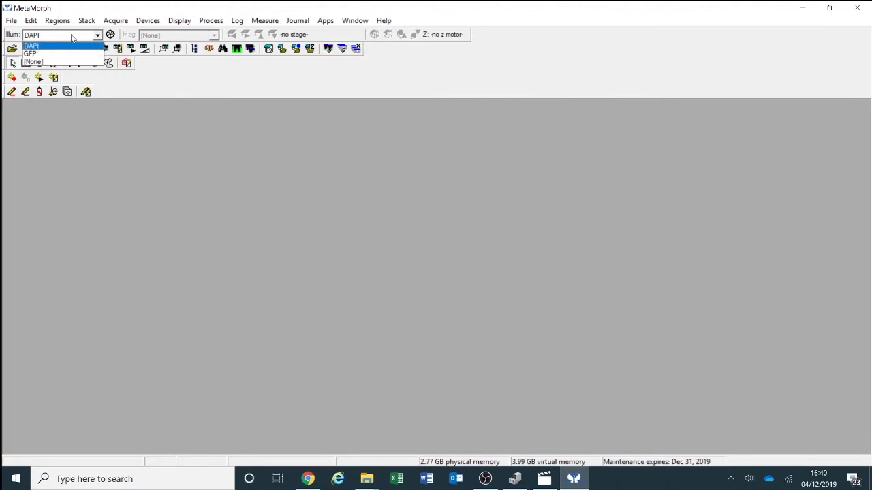
left_click(68, 53)
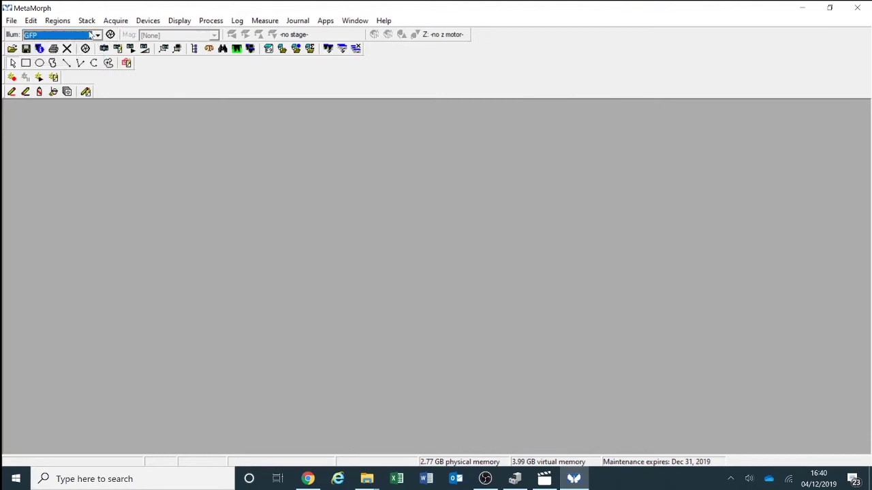
left_click(111, 35)
left_click(111, 35)
left_click(111, 34)
left_click(111, 35)
Step: Open Multi Dimensional Acquisition and go through its main, saving and timelapse settings to the wavelengths page
left_click(326, 21)
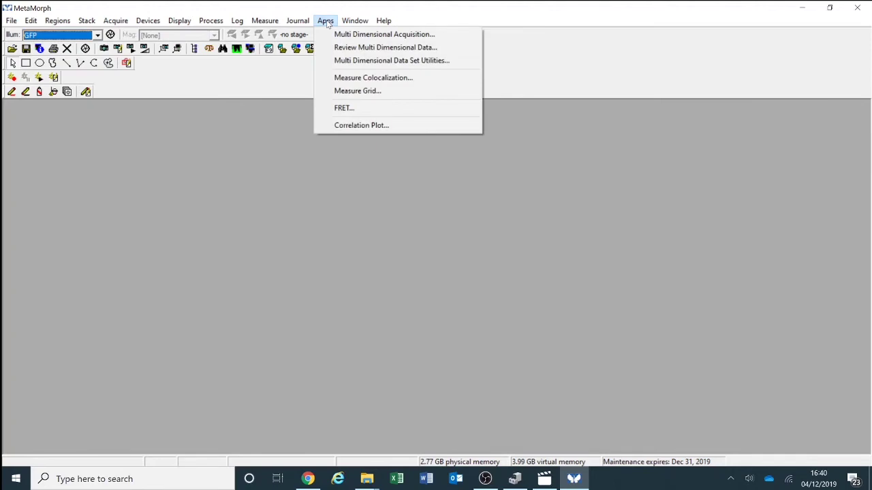
left_click(335, 35)
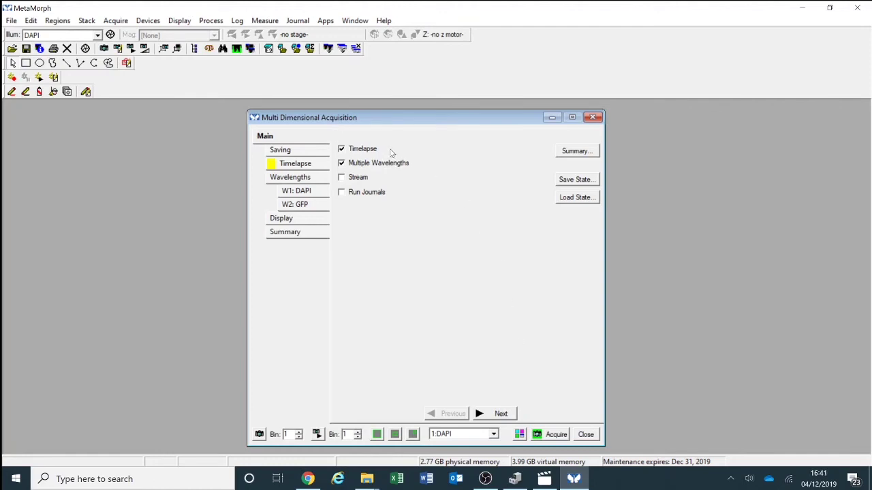
left_click(481, 417)
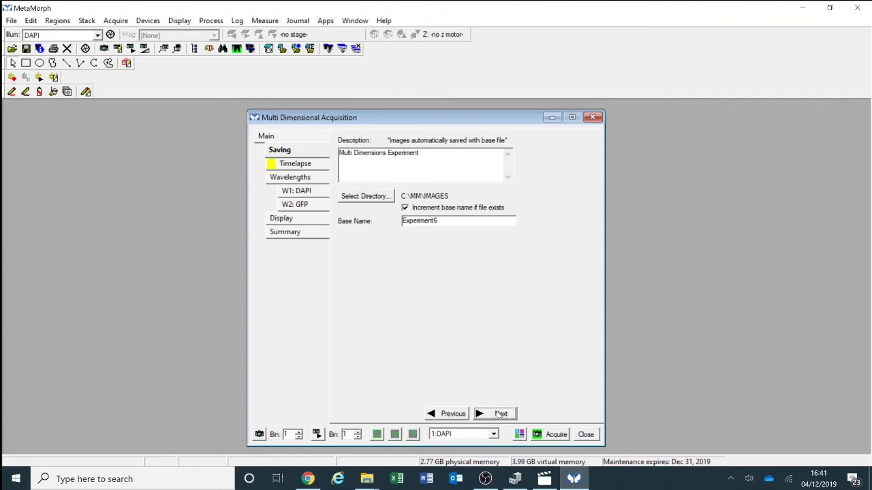
left_click(499, 413)
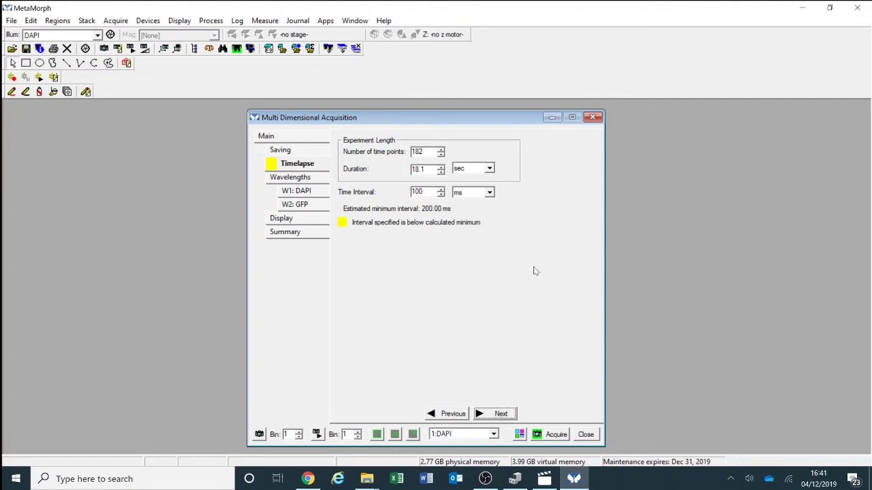
left_click(514, 414)
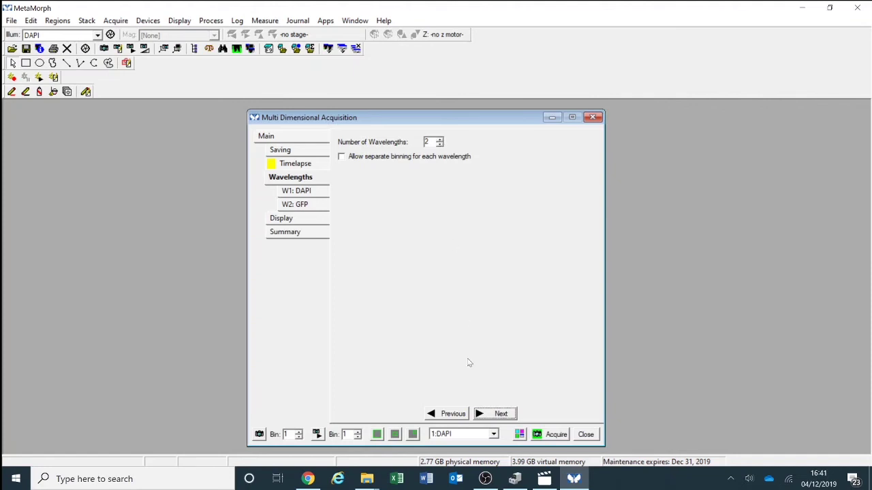
Step: Review the DAPI and GFP wavelength, display and summary pages, and start the acquisition
left_click(488, 414)
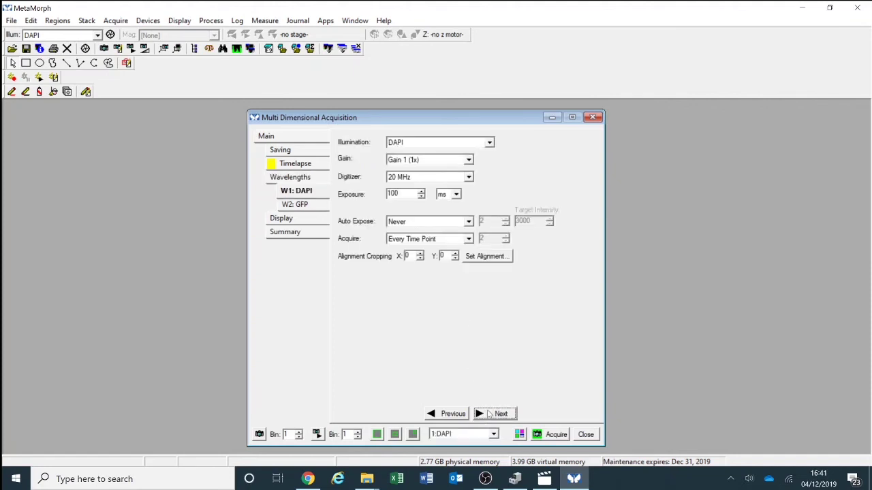
left_click(488, 414)
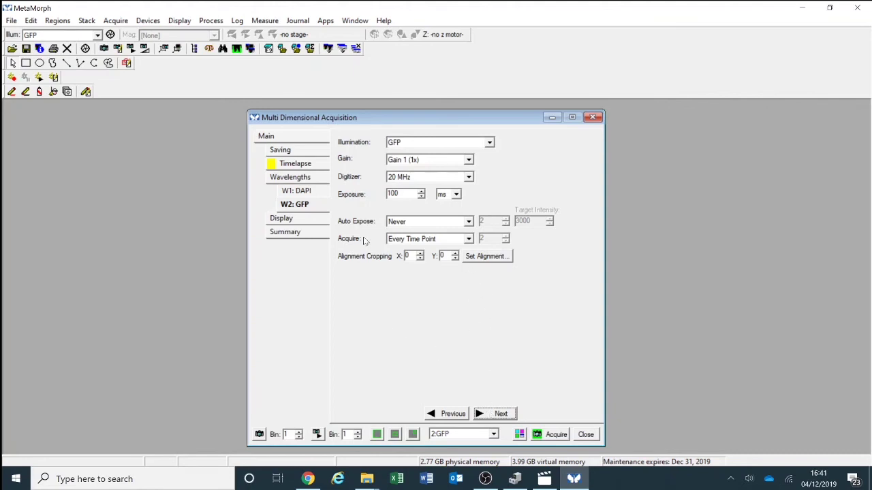
left_click(501, 414)
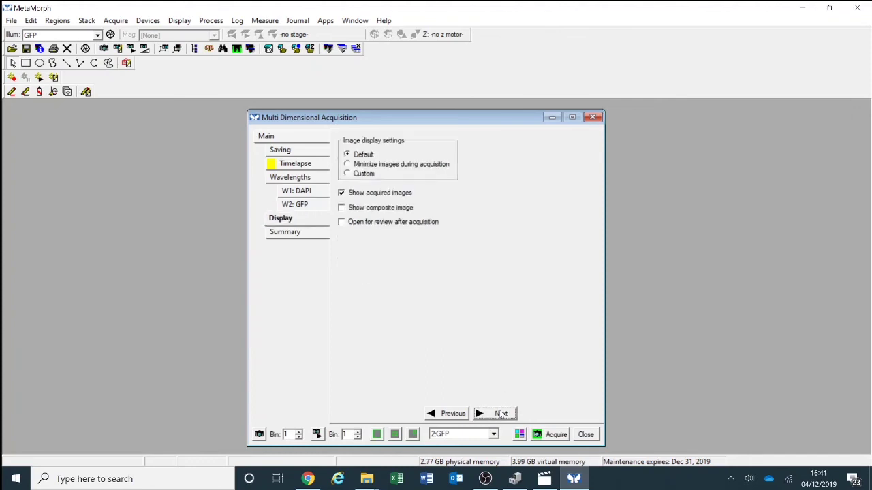
left_click(500, 413)
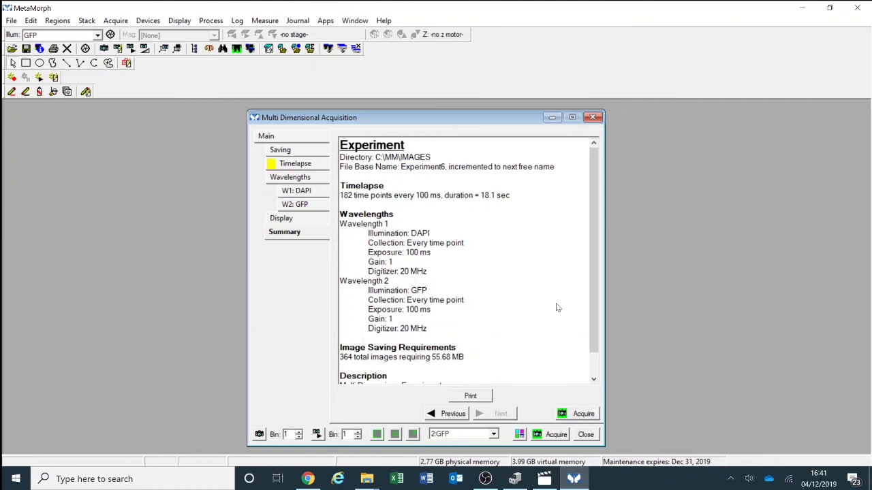
left_click(582, 414)
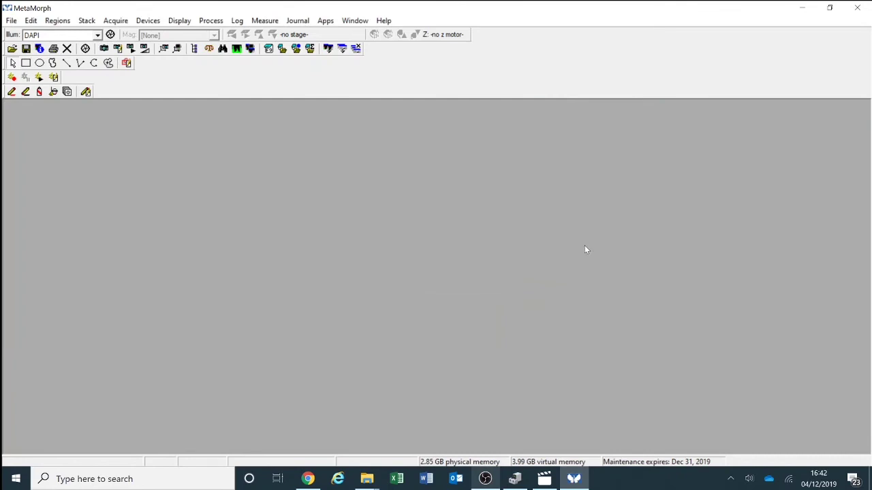
Step: Exit MetaMorph and restart it from its shortcut in the Meta Imaging Series 7.8 folder
left_click(856, 7)
left_click(417, 264)
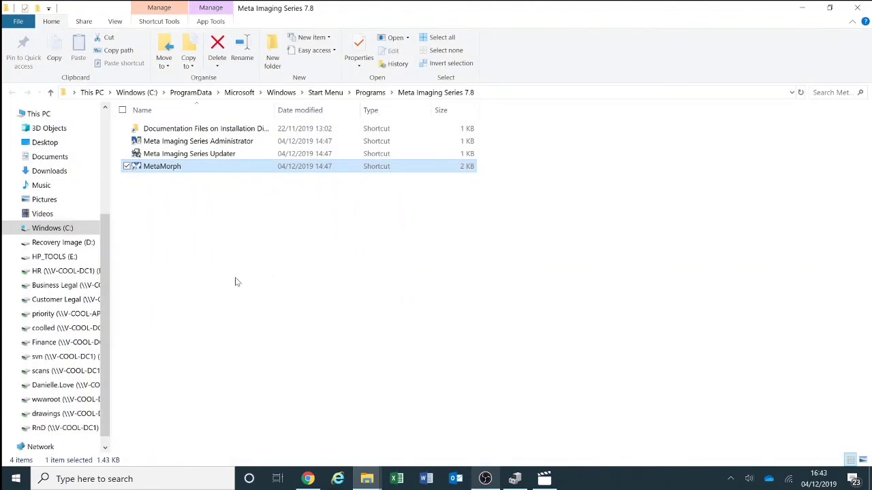
double_click(193, 167)
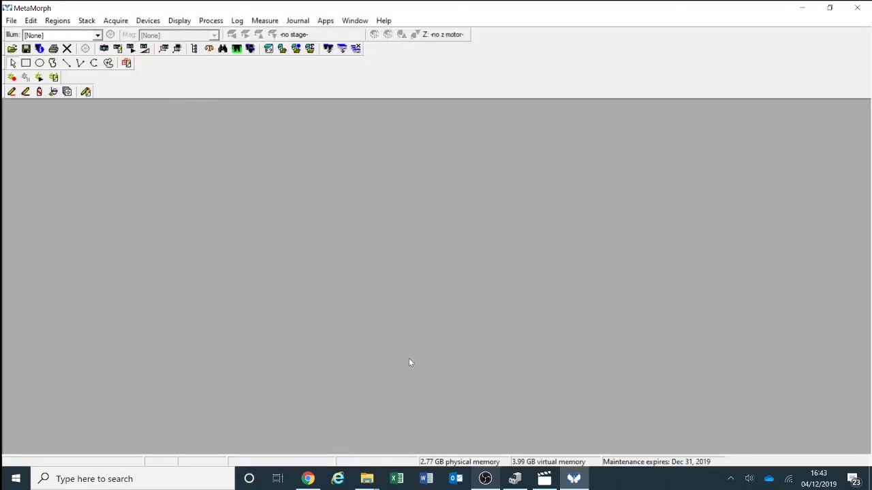
Step: Try the saved illumination settings by selecting DAPI first and leaving GFP as the active one
left_click(97, 35)
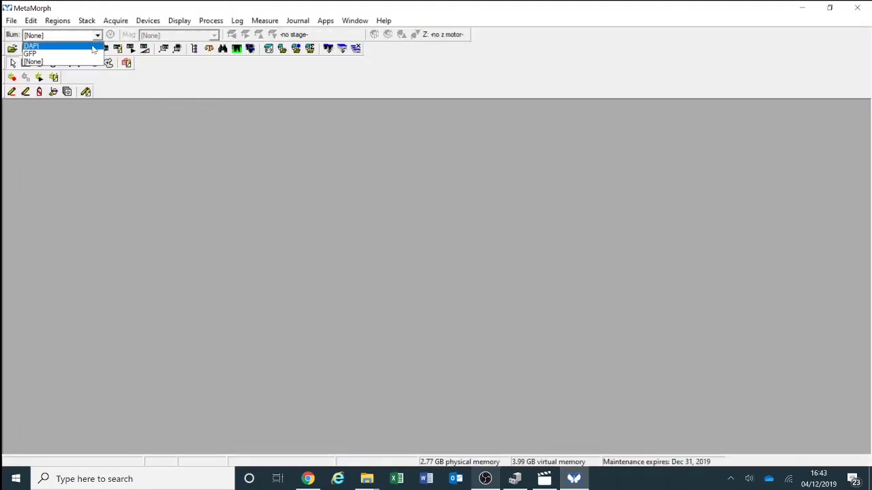
left_click(96, 43)
left_click(96, 36)
left_click(68, 50)
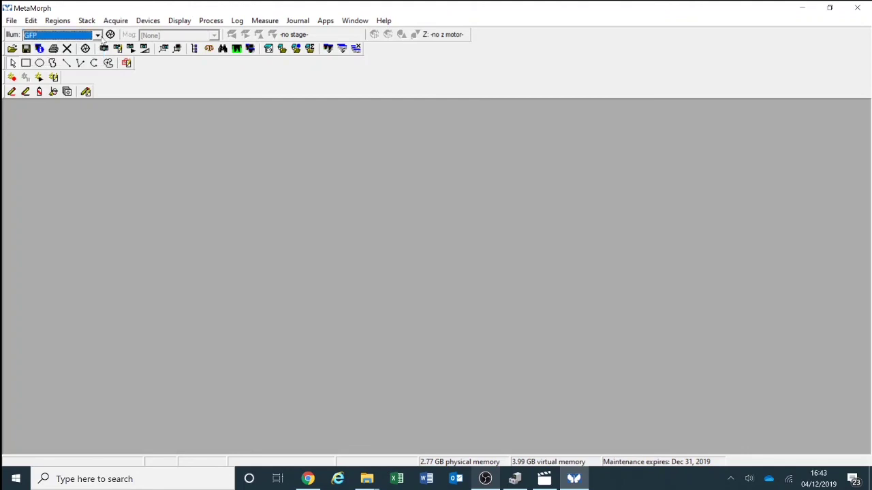